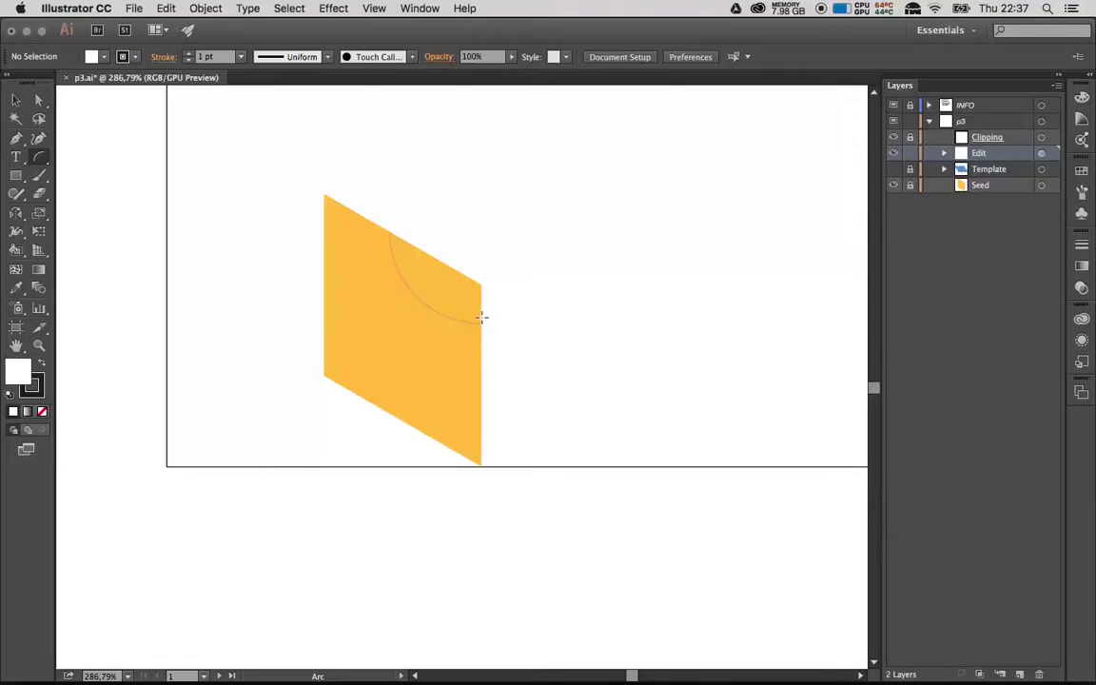
Step: Draw and close a curved path of arcs inside the orange seed triangle
drag(390, 233, 480, 322)
drag(411, 383, 343, 297)
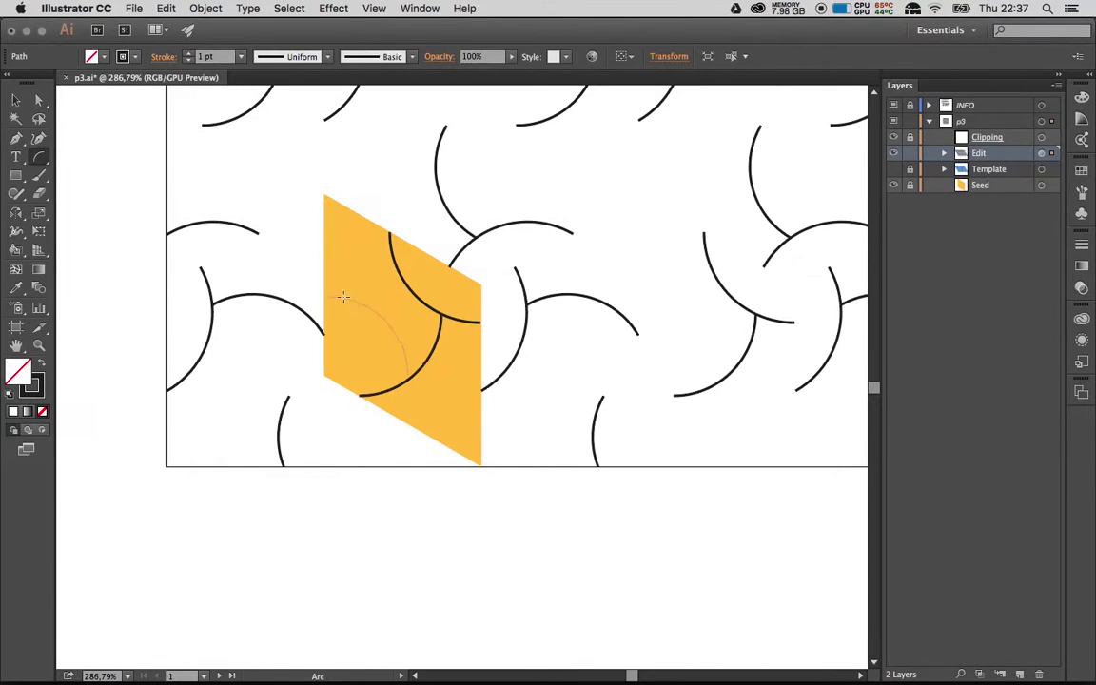
drag(427, 362, 483, 416)
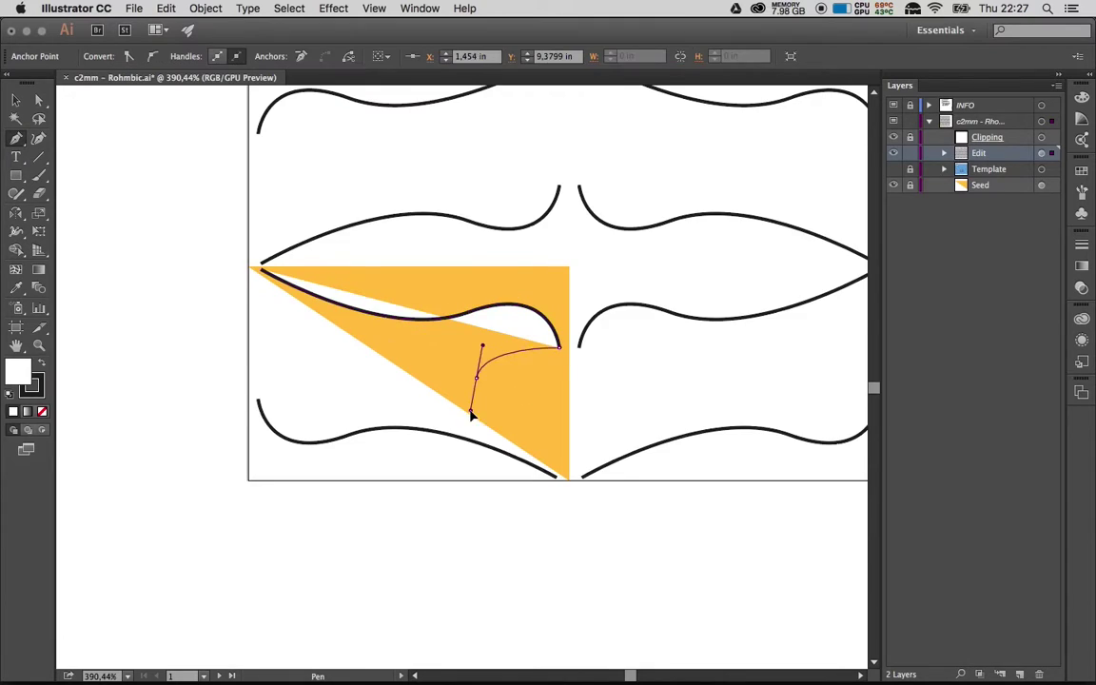
mouse_move(568, 430)
mouse_down()
mouse_move(582, 433)
mouse_move(568, 475)
mouse_up()
key(a)
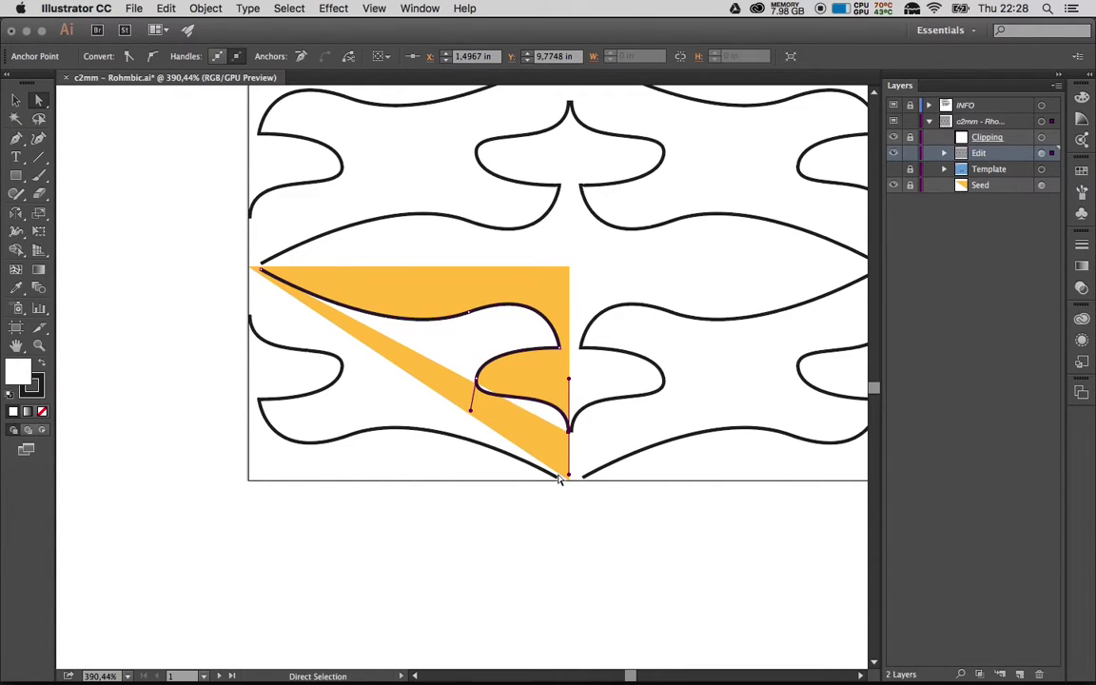
Step: Draw a second curved path from inside the triangle to its lower edge
key(p)
click(357, 312)
drag(433, 350, 447, 394)
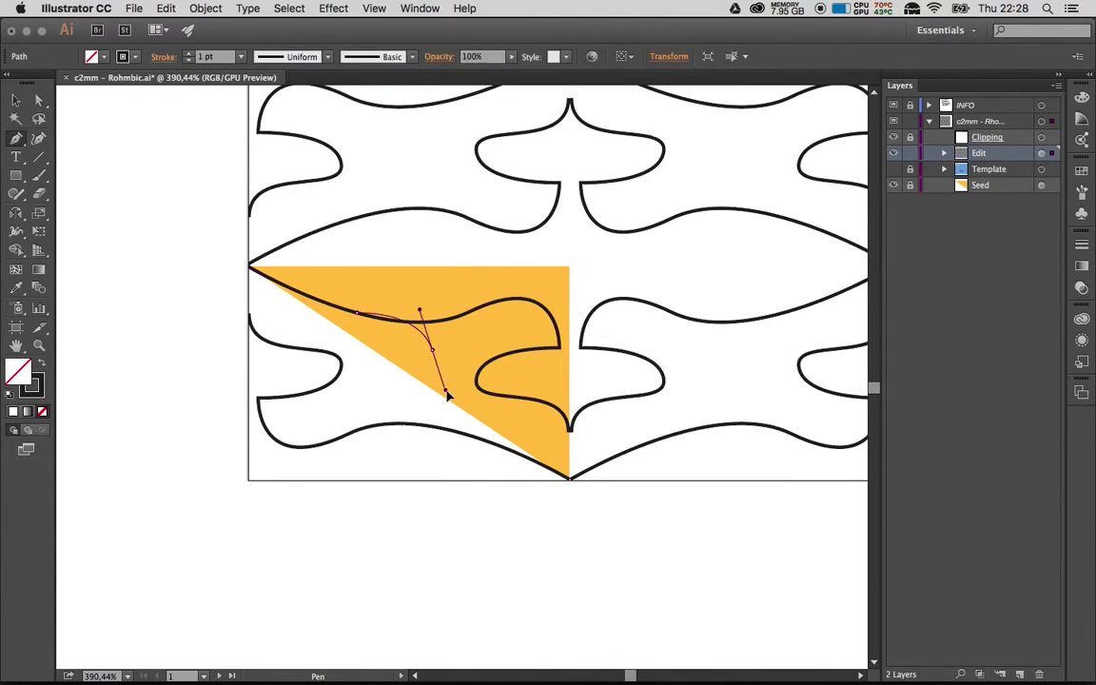
click(493, 425)
key(Escape)
key(a)
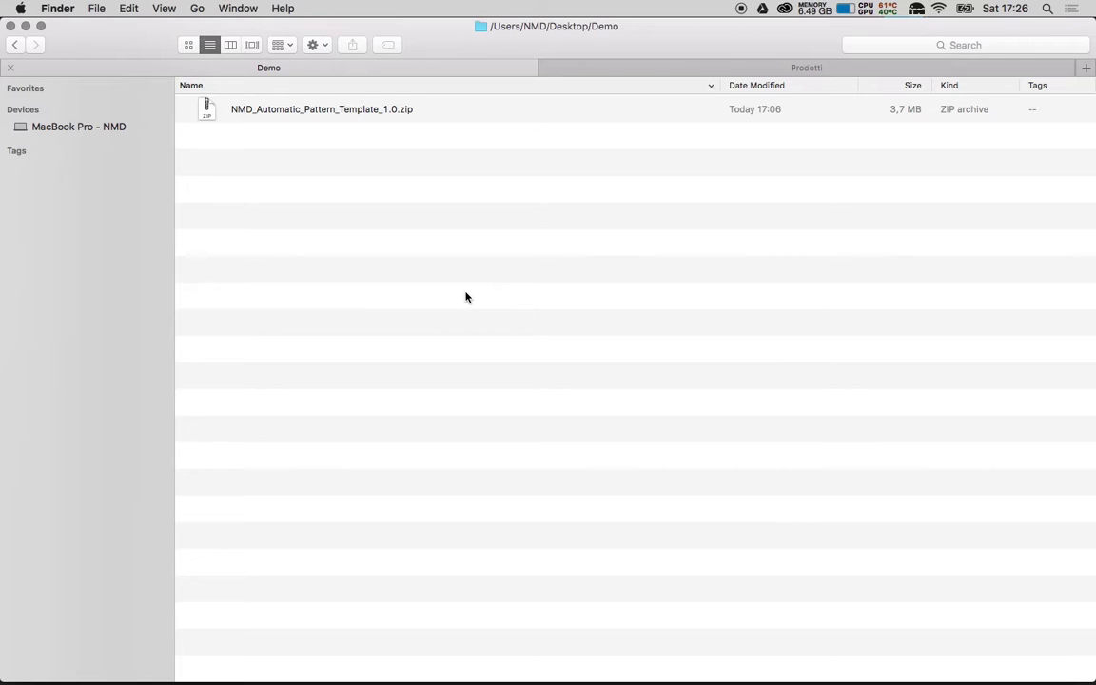
Step: Expand the template zip and open the NMD_Automatic_Pattern_Template_1.0 folder
double_click(373, 116)
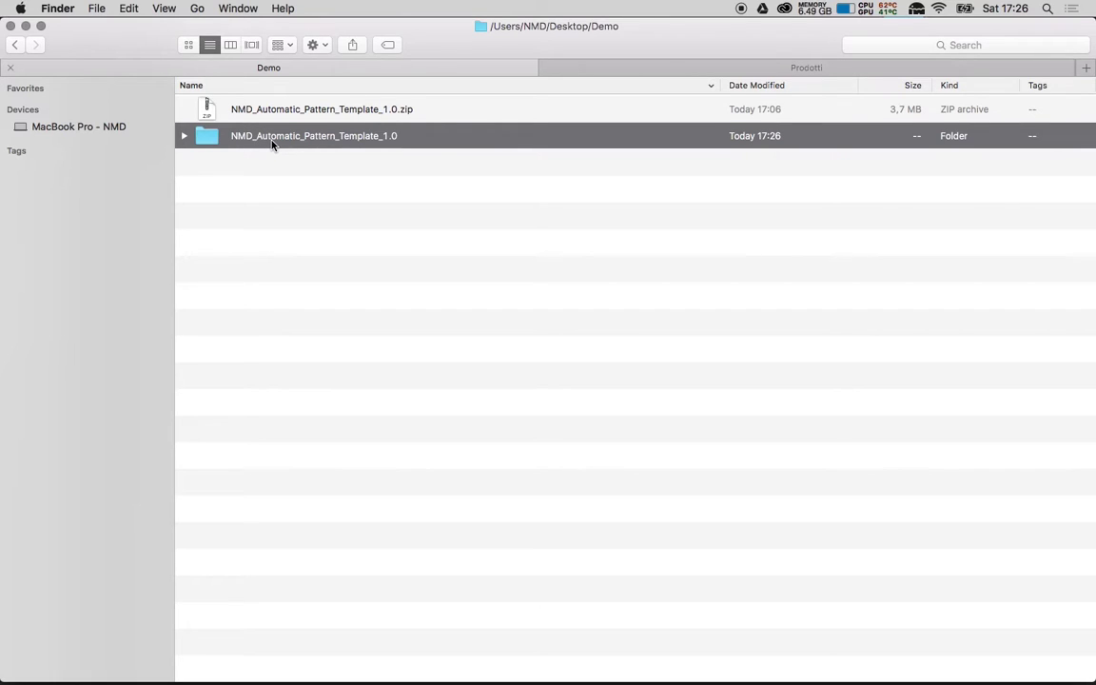
double_click(212, 142)
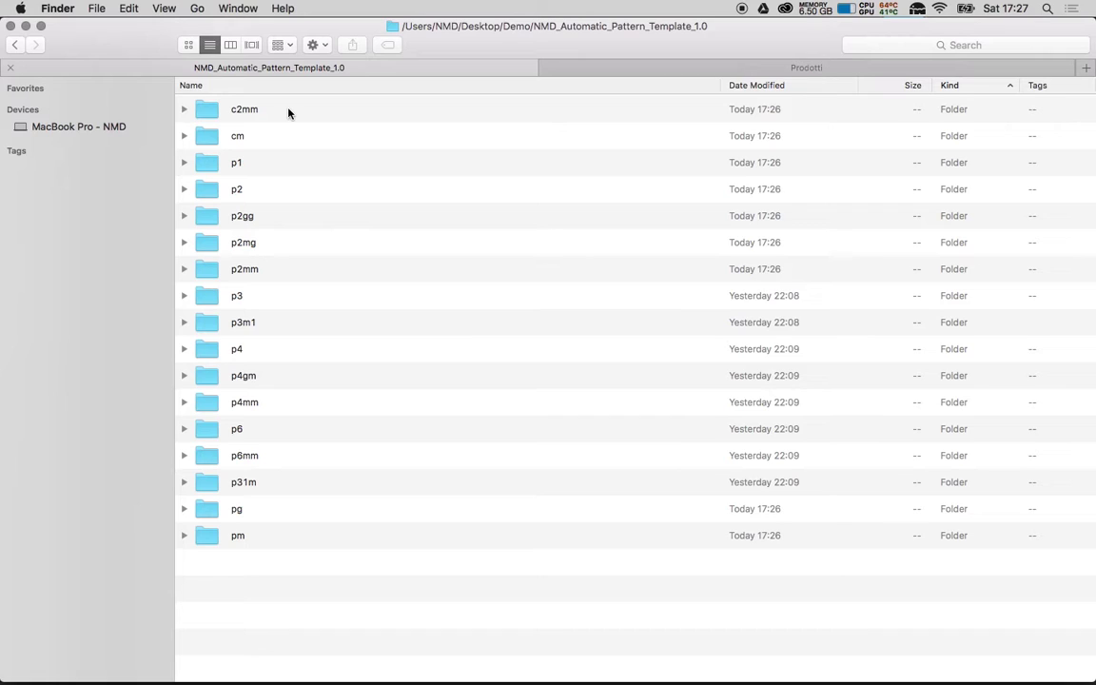
Step: Open the c2mm symmetry folder to show its Rohmbic and Square templates
click(255, 114)
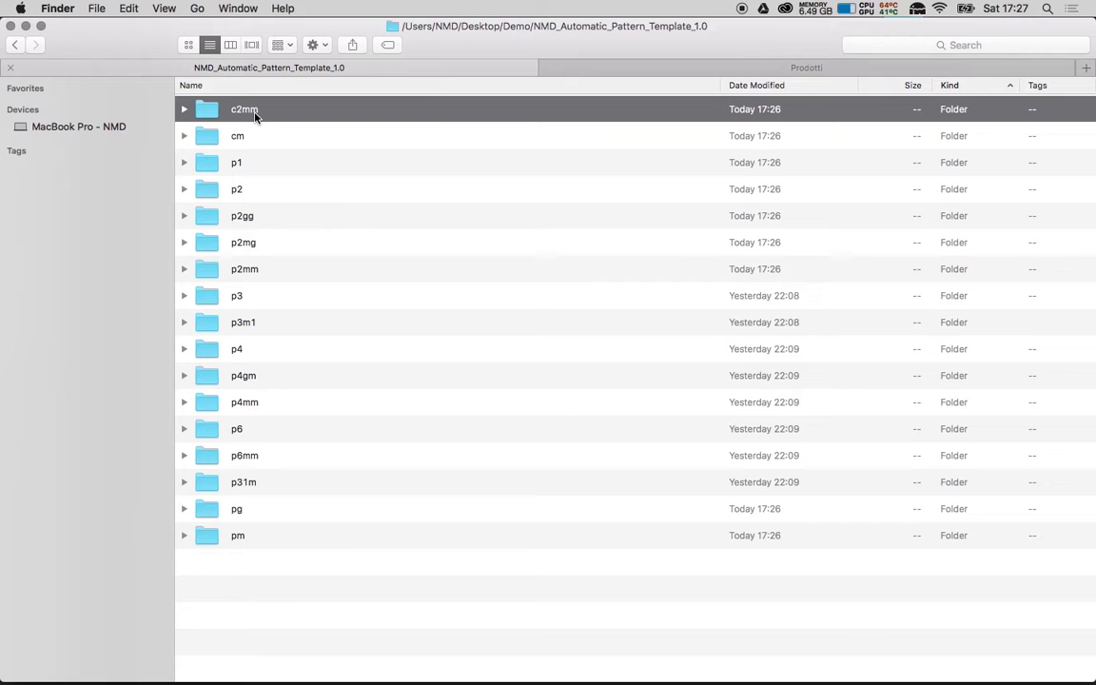
double_click(255, 115)
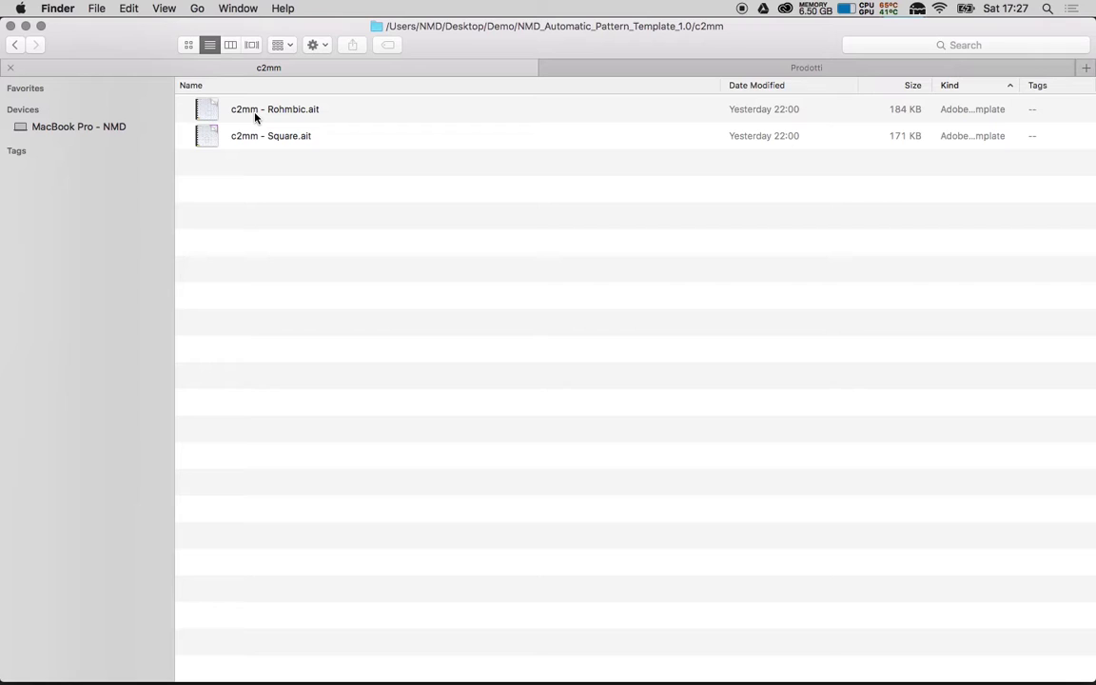
Step: Open c2mm - Rohmbic.ait in Illustrator and zoom in on the template instructions
double_click(302, 115)
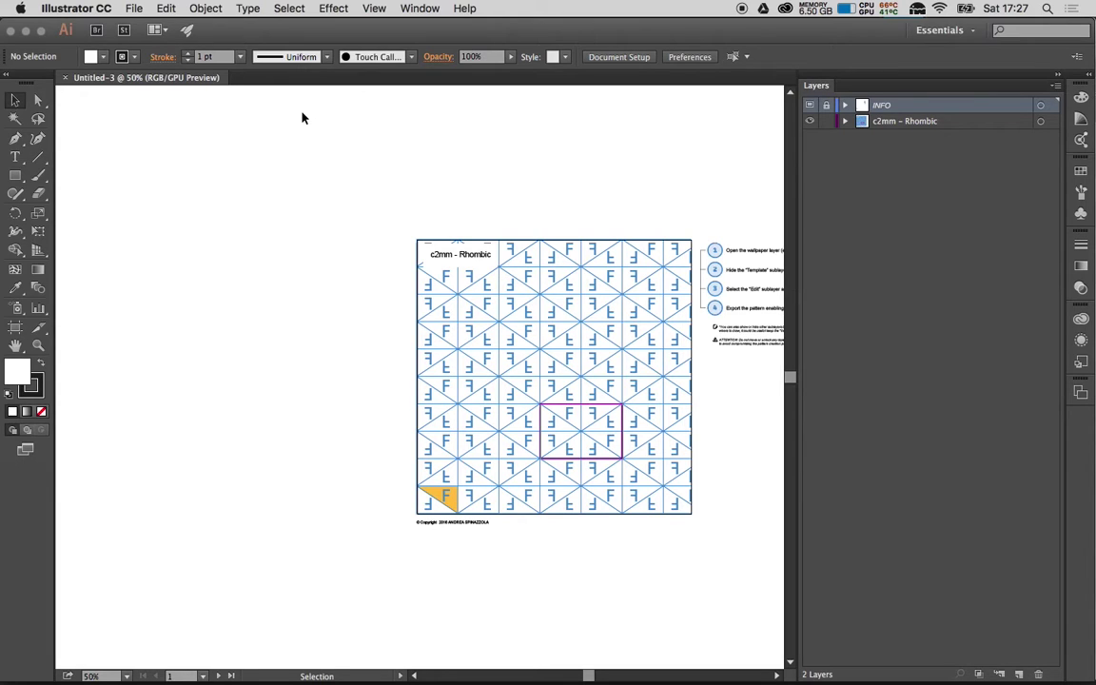
drag(365, 220, 162, 198)
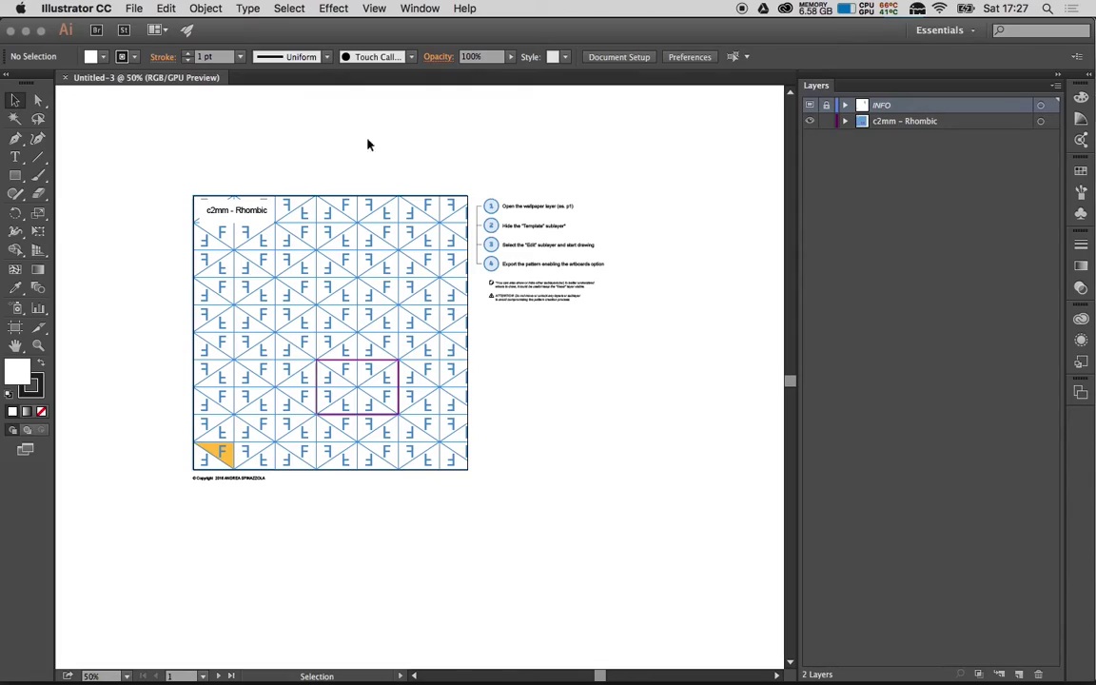
key(z)
mouse_move(443, 262)
mouse_down()
mouse_move(683, 135)
mouse_move(648, 205)
mouse_up()
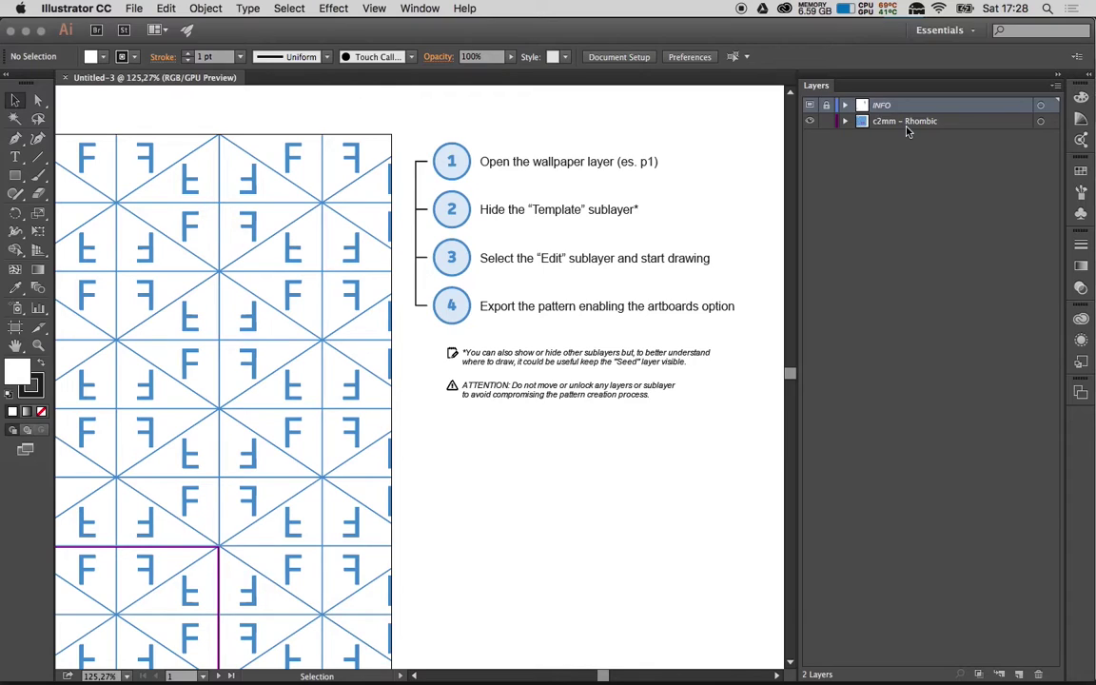
Step: Hide the Template sublayer under c2mm – Rhombic and target the Edit sublayer
click(847, 122)
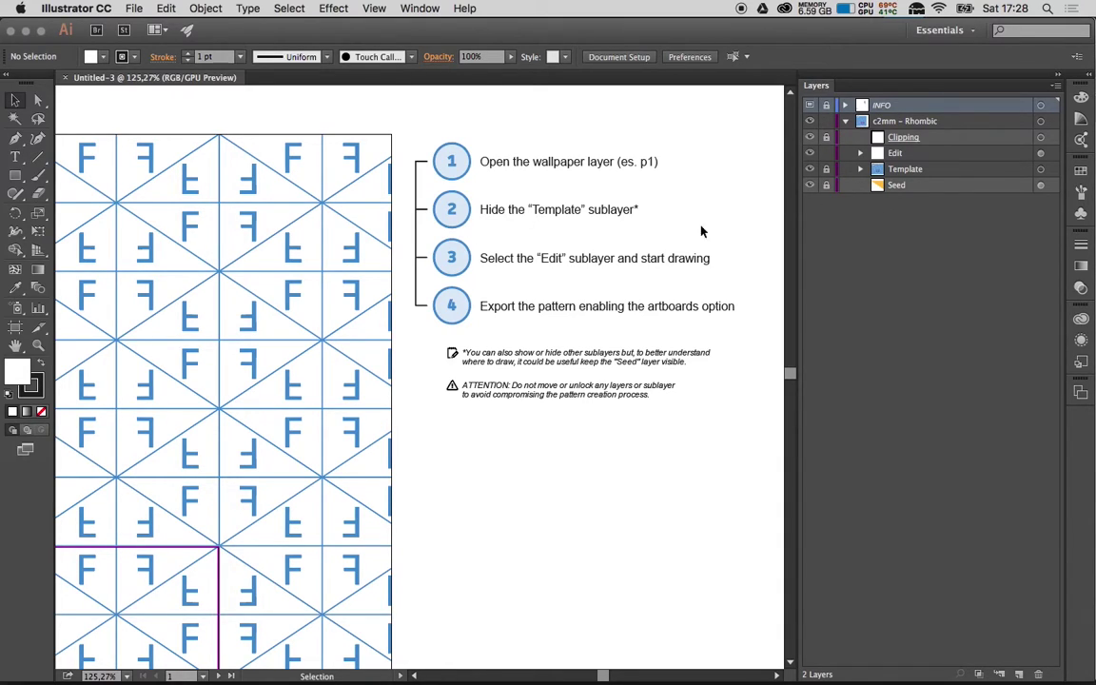
click(809, 170)
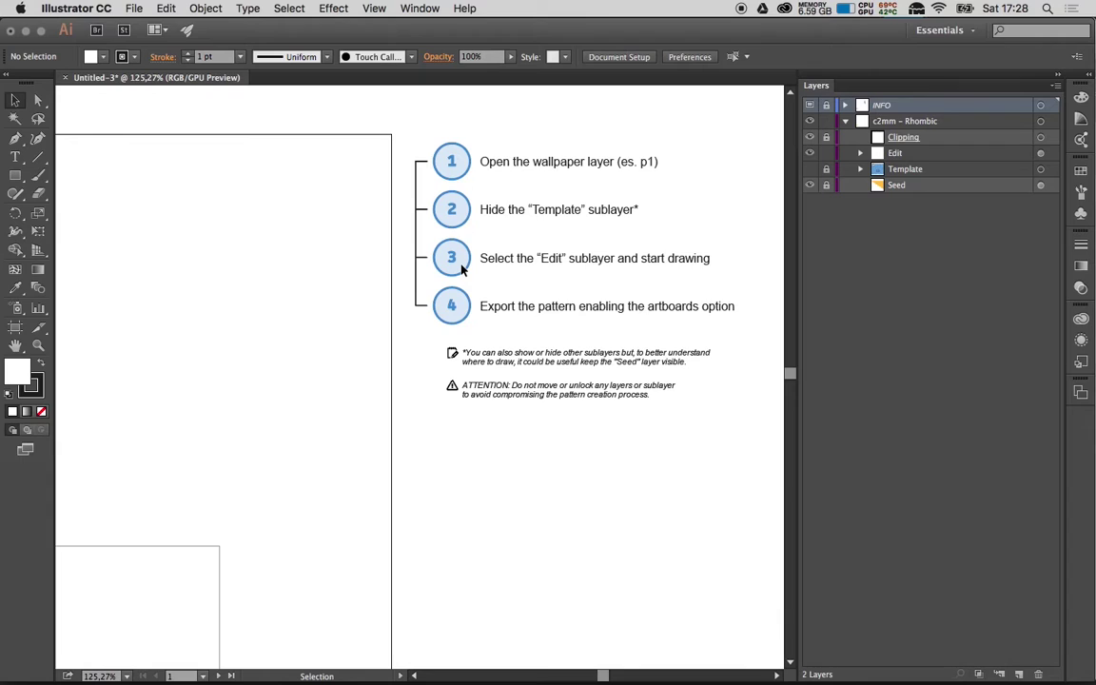
click(835, 150)
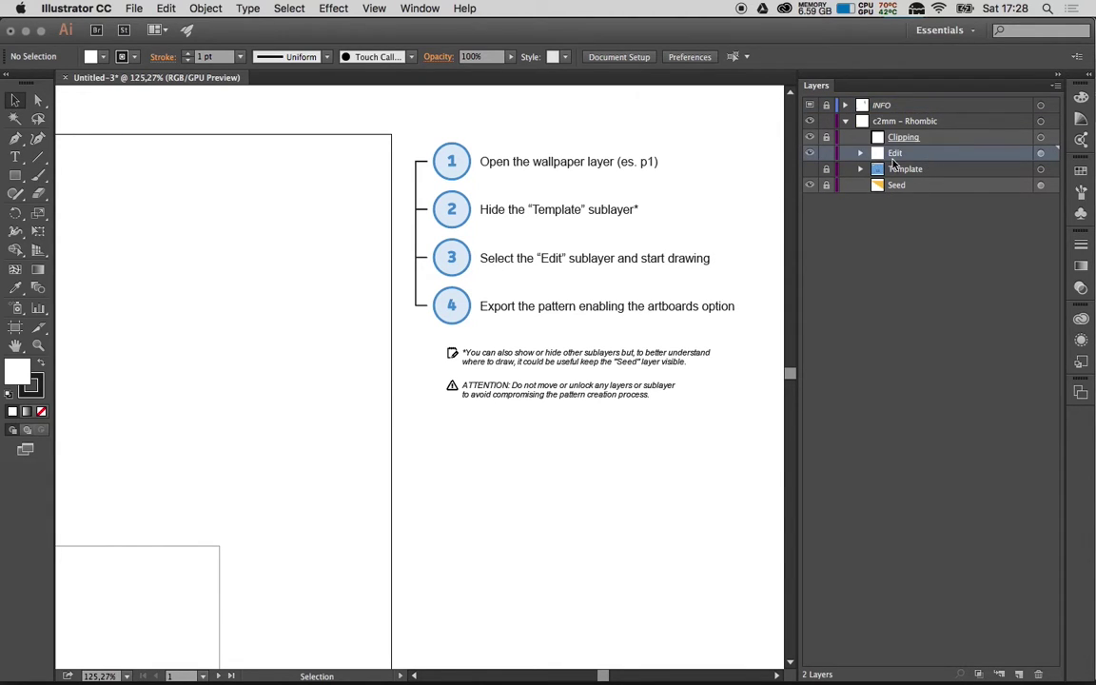
mouse_move(304, 455)
mouse_down()
mouse_move(366, 412)
mouse_move(741, 236)
mouse_up()
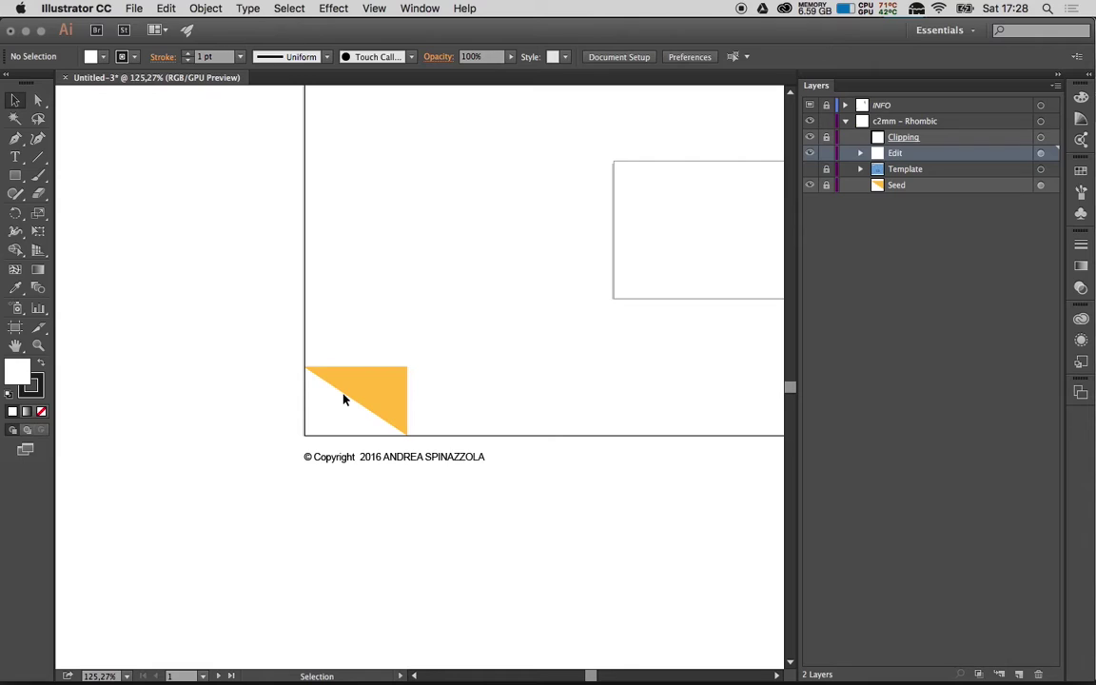
Step: Draw one thick curved Paintbrush stroke across the seed triangle
click(38, 175)
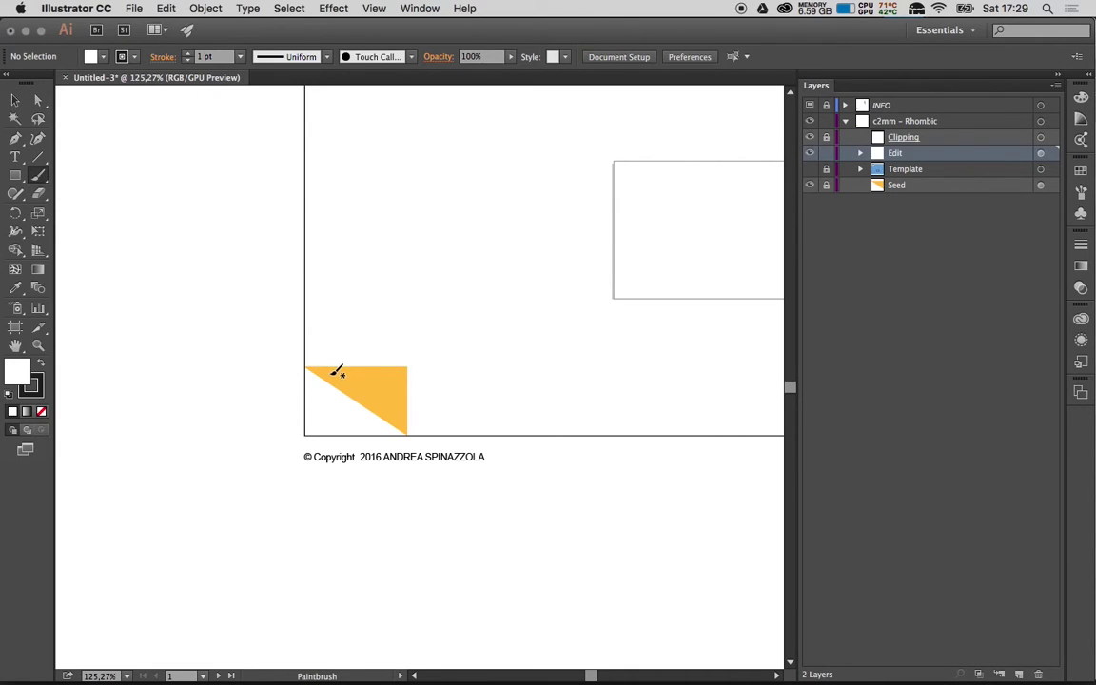
mouse_move(321, 371)
mouse_down()
mouse_move(404, 378)
mouse_move(401, 420)
mouse_up()
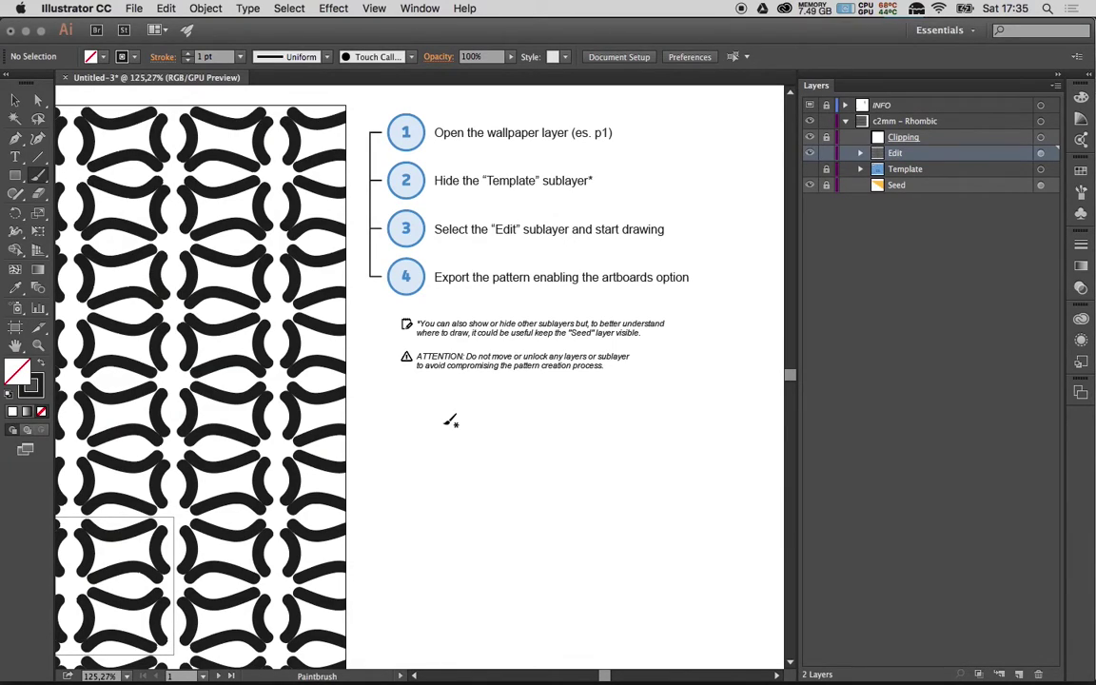
Step: Export the pattern as PNG named test_01 with Use Artboards enabled
click(134, 8)
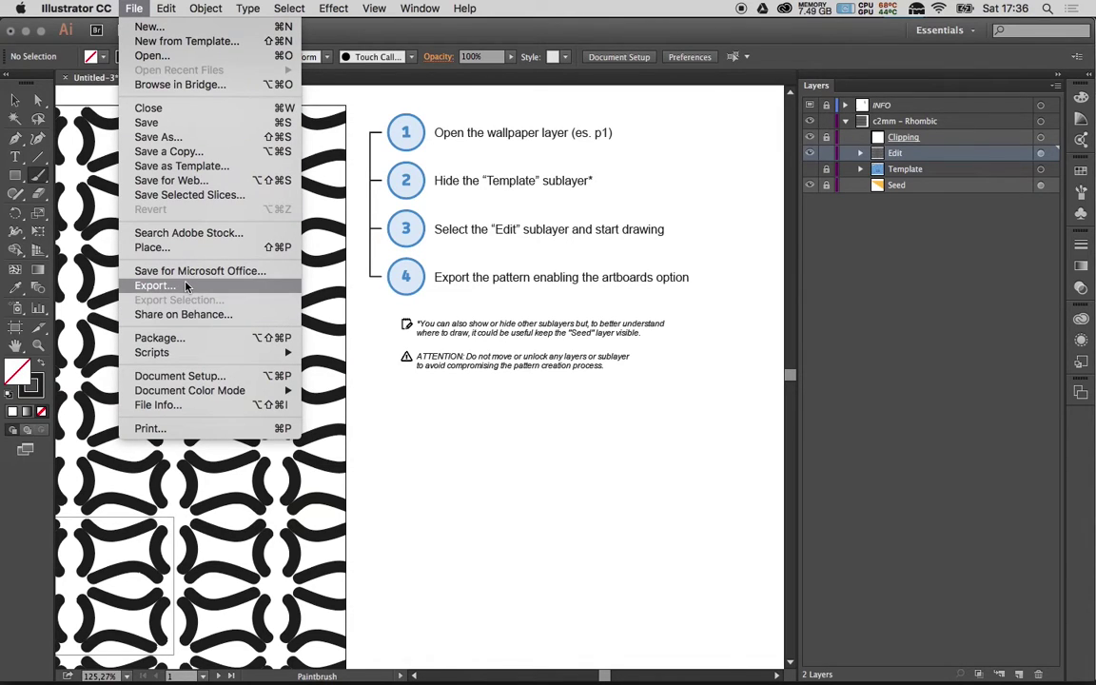
click(152, 284)
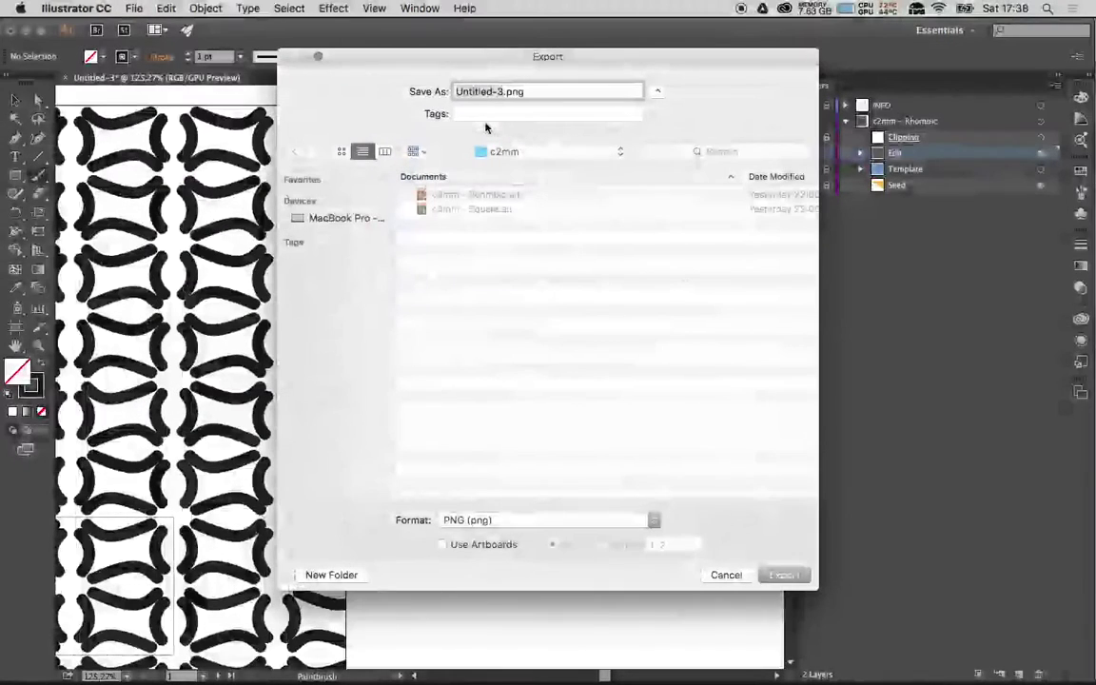
key(BackSpace)
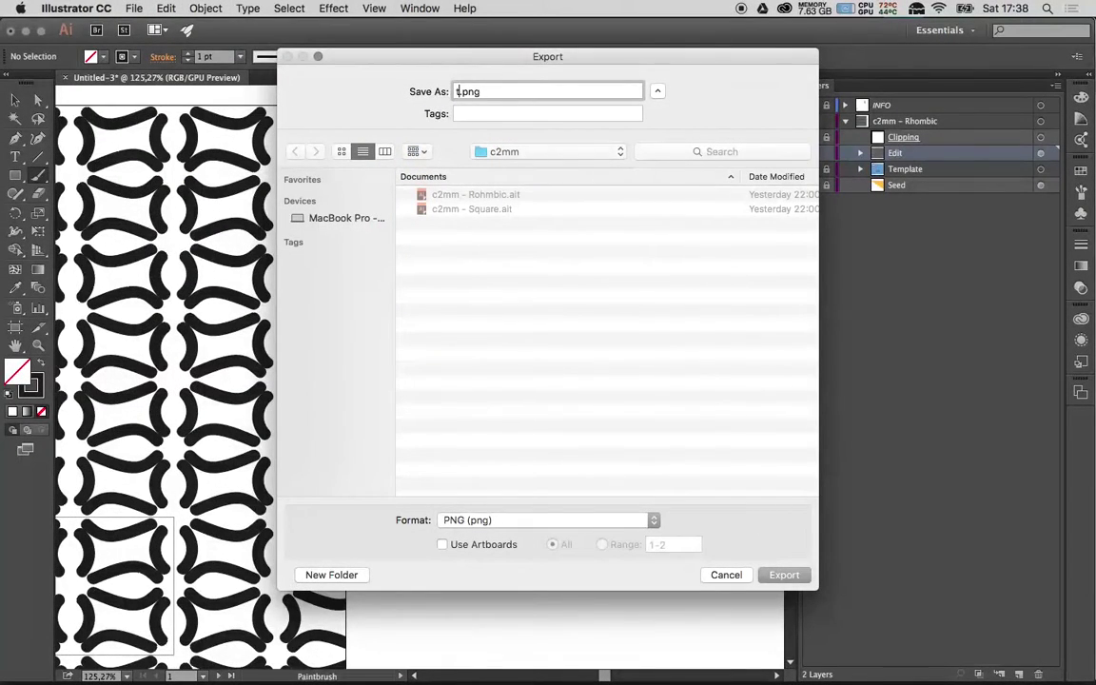
text(test_)
text(01)
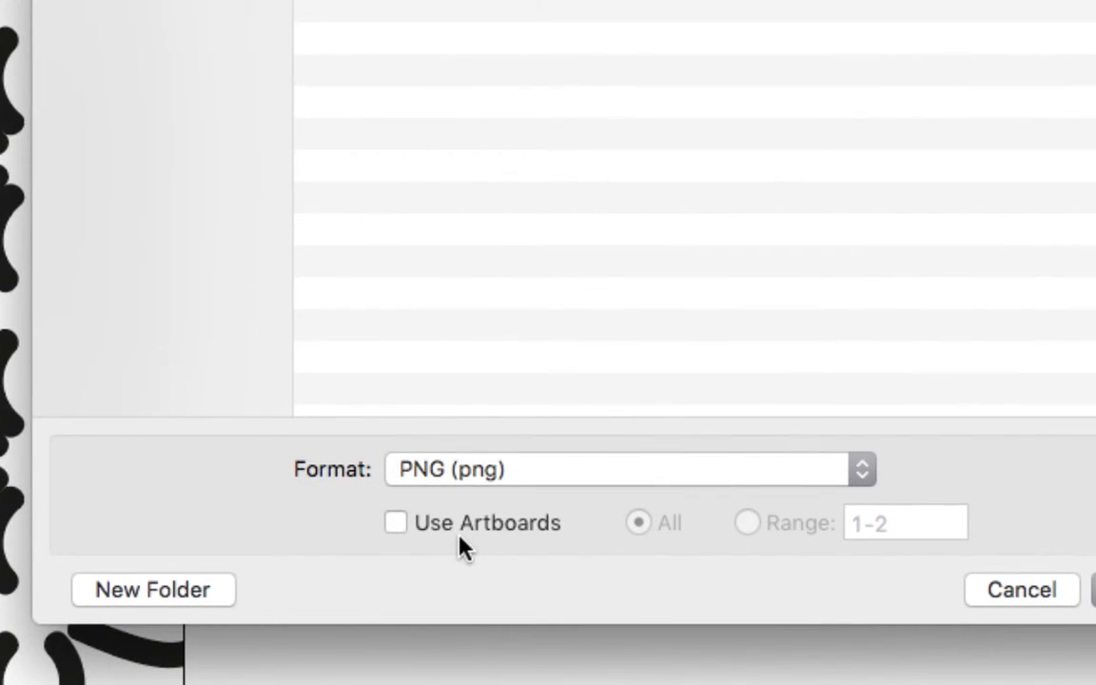
click(472, 538)
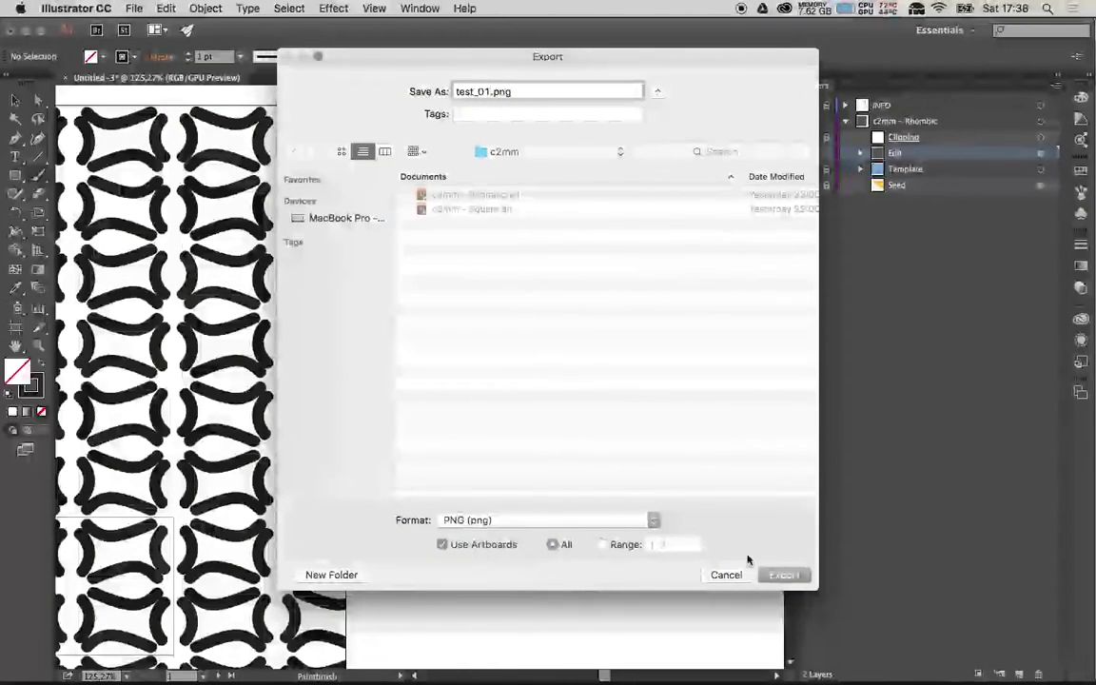
click(801, 582)
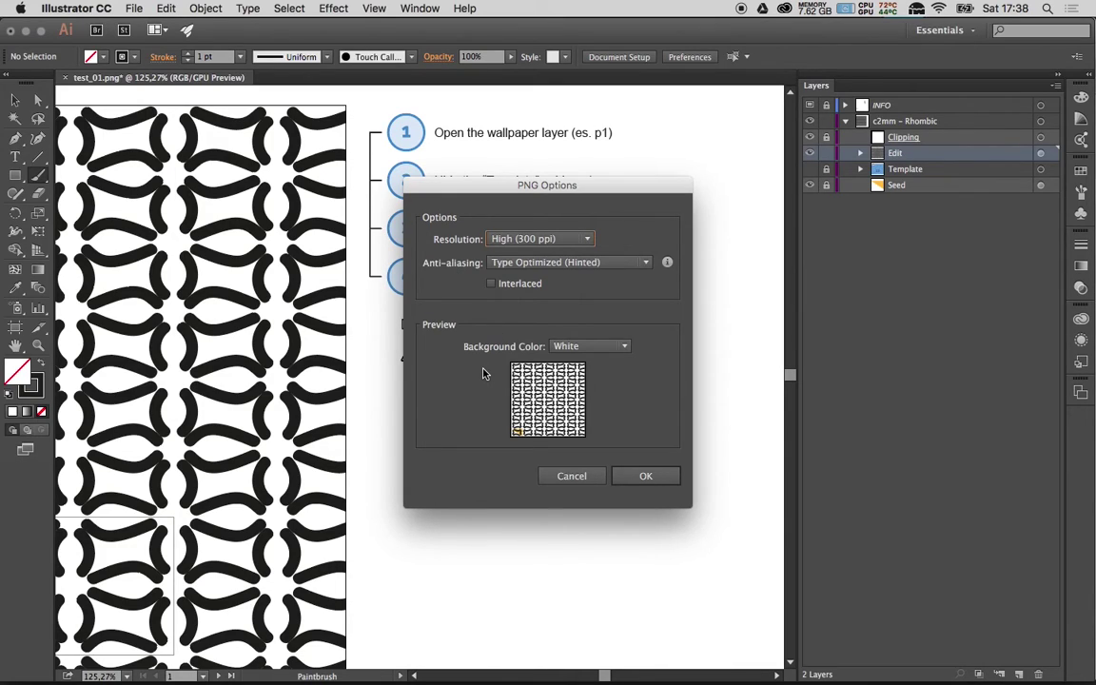
click(640, 476)
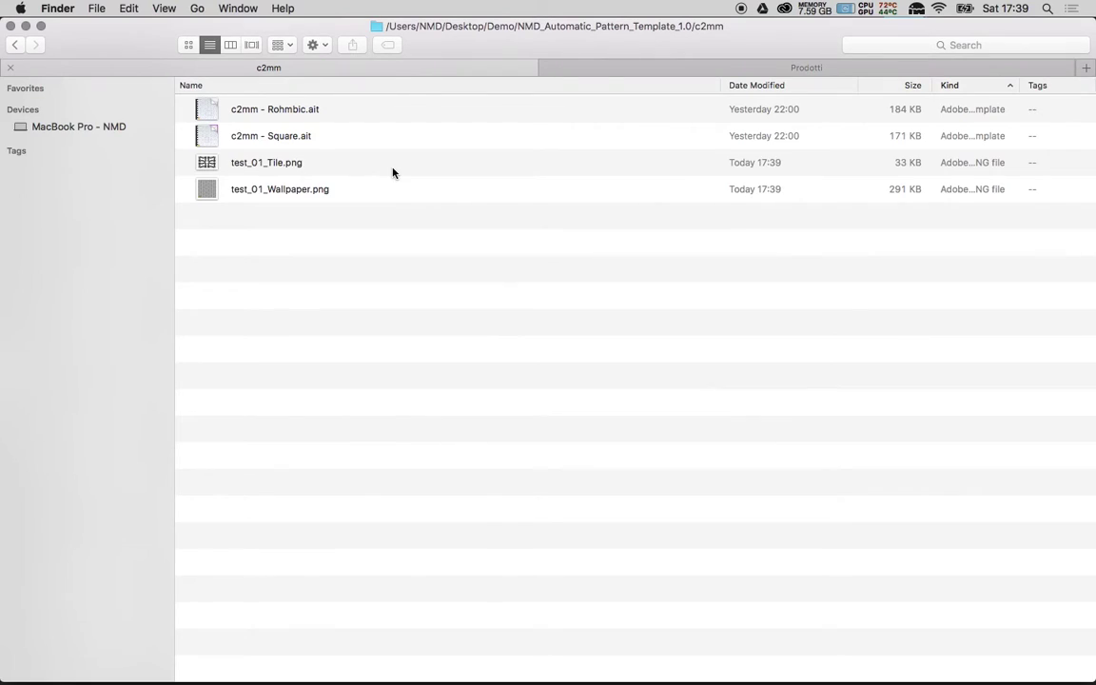
click(391, 172)
key(space)
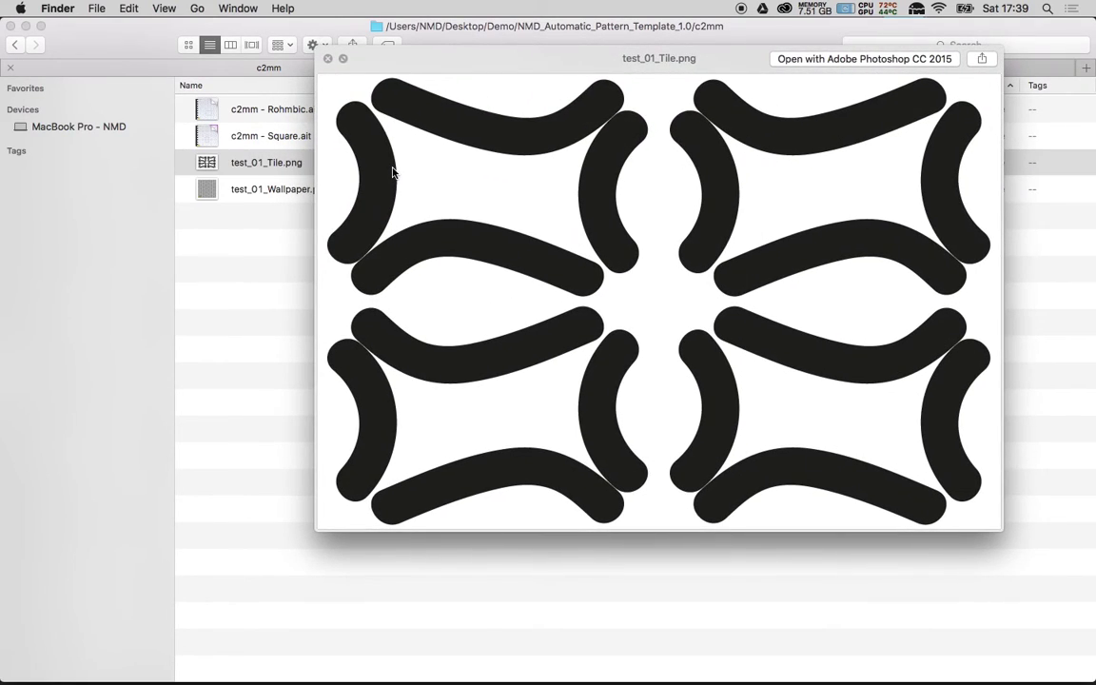
key(Down)
key(space)
key(space)
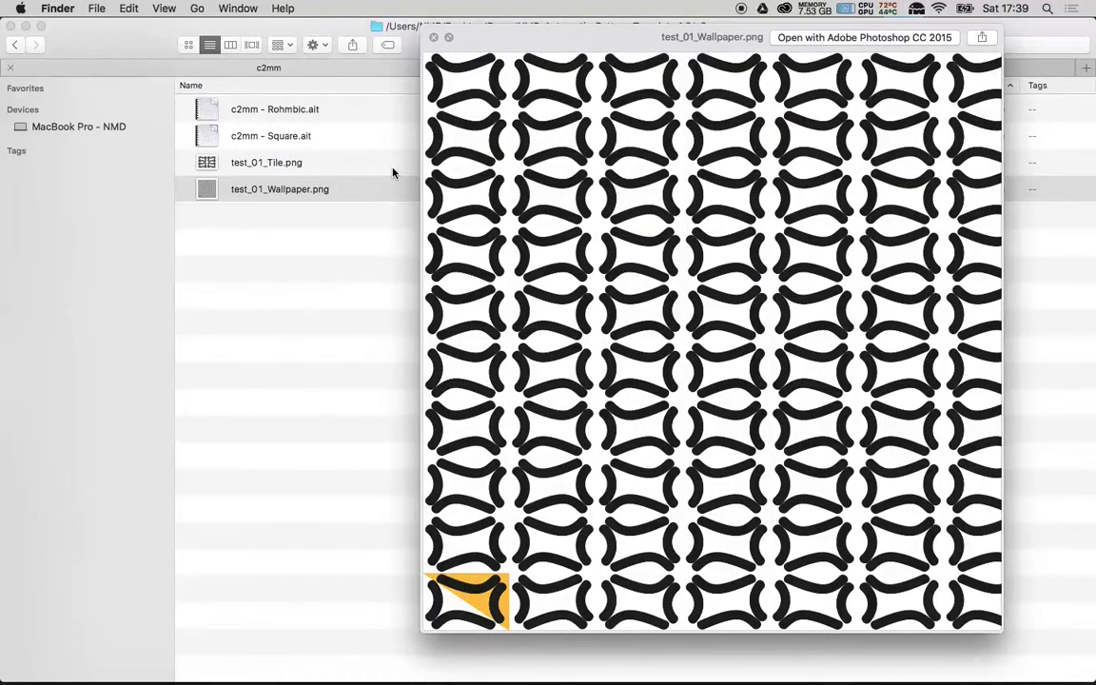
key(space)
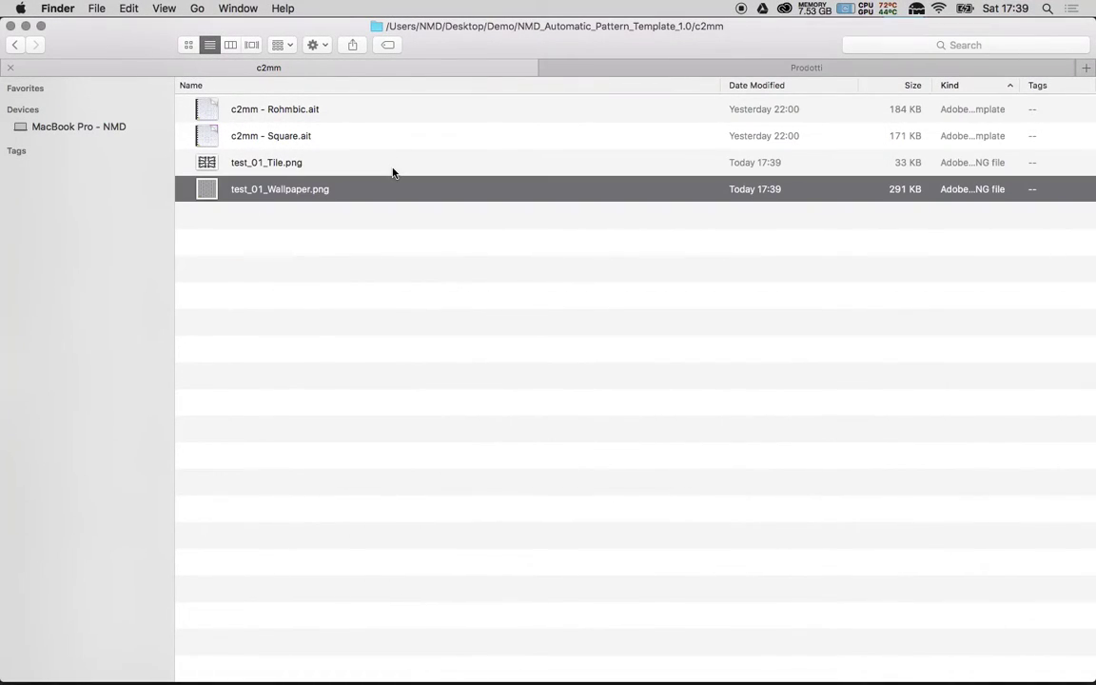